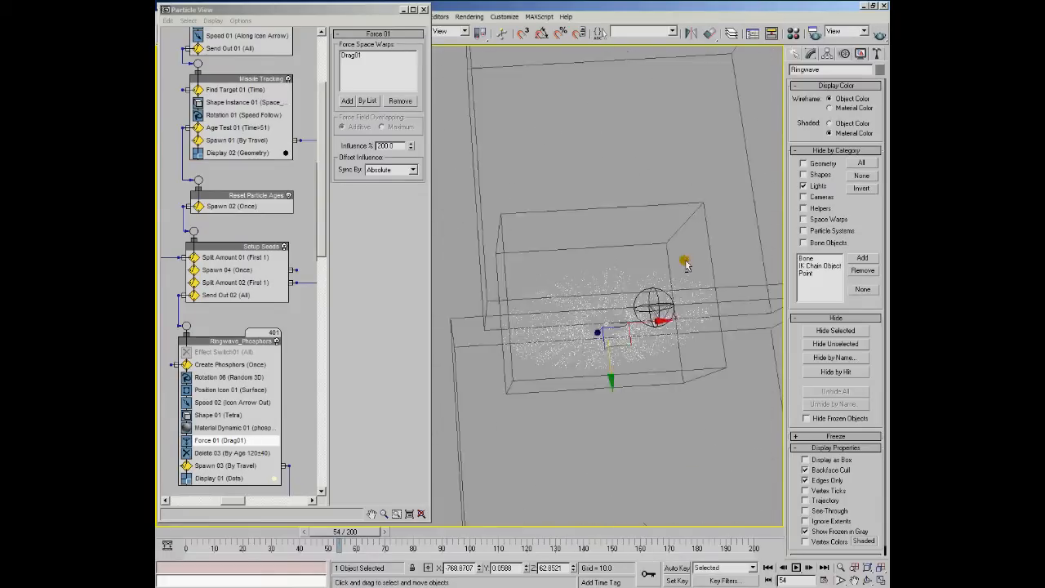
# - Inspect the Delete 03 and Spawn 03 settings in Ringwave_Phosphors and the rotation, material and delete operators in Phosphor Trails
pyautogui.click(245, 454)
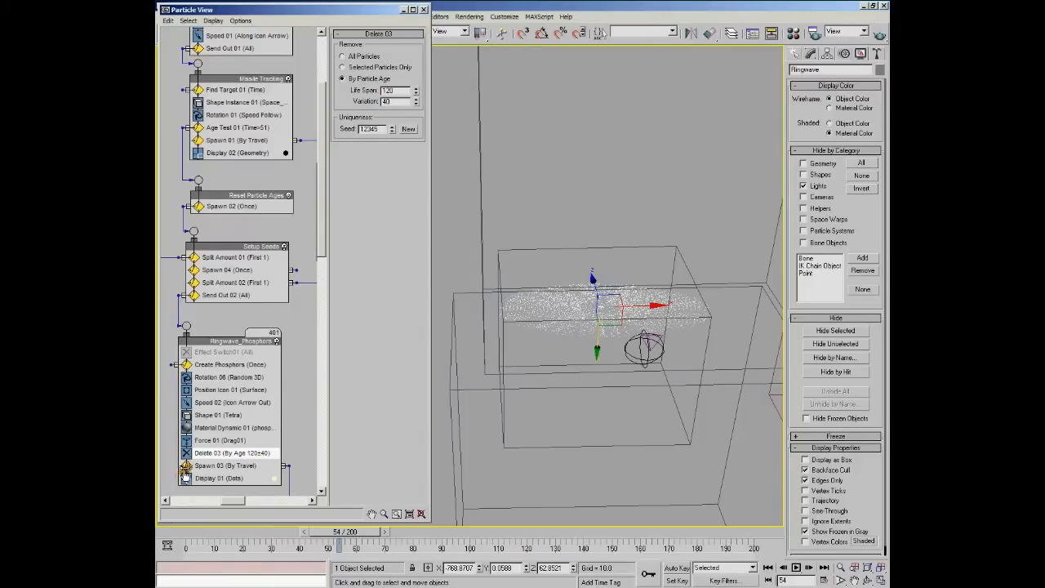
pyautogui.click(214, 466)
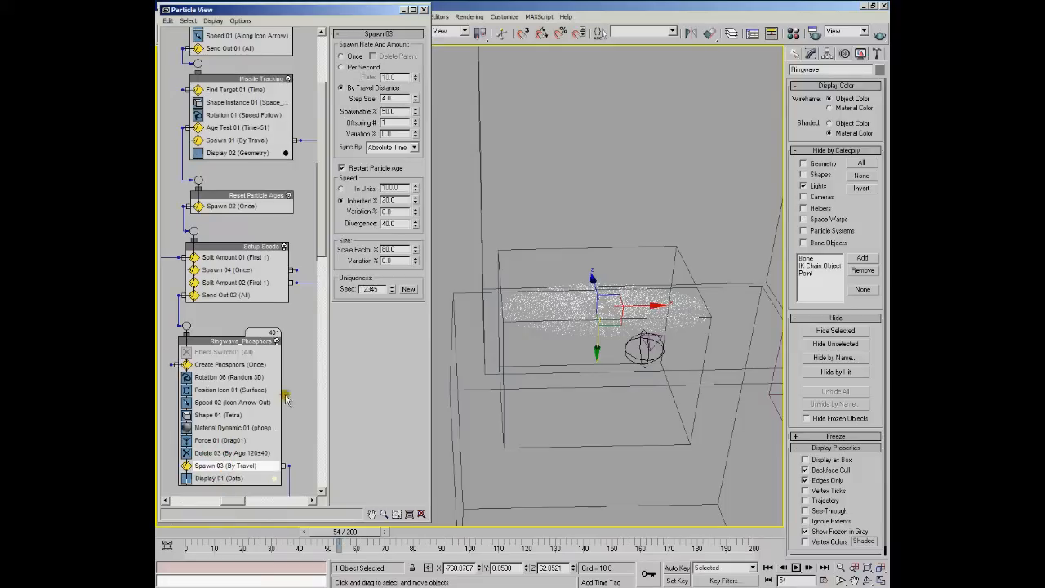
pyautogui.scroll(-5, 322, 222)
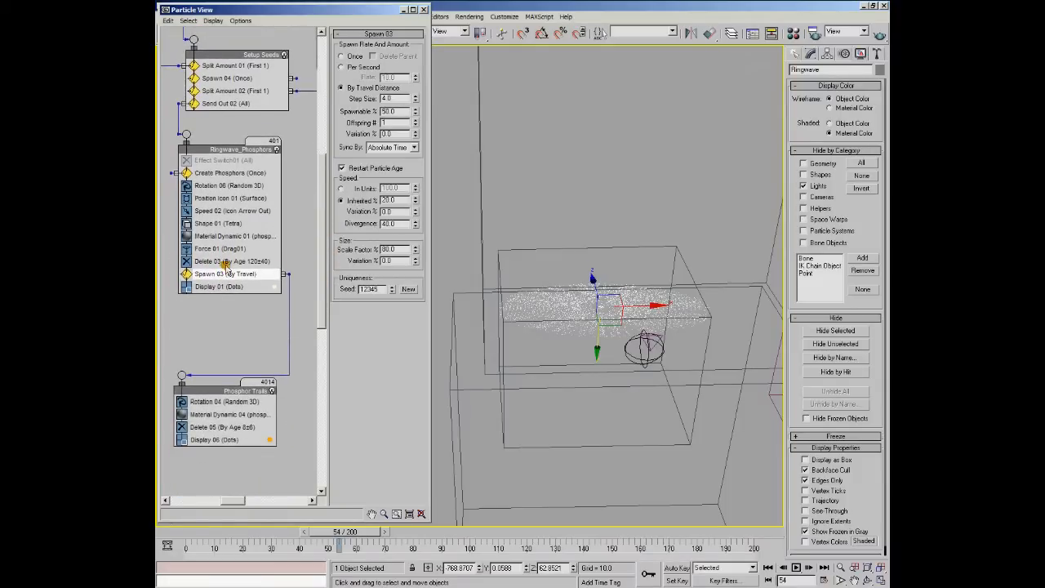
pyautogui.click(216, 402)
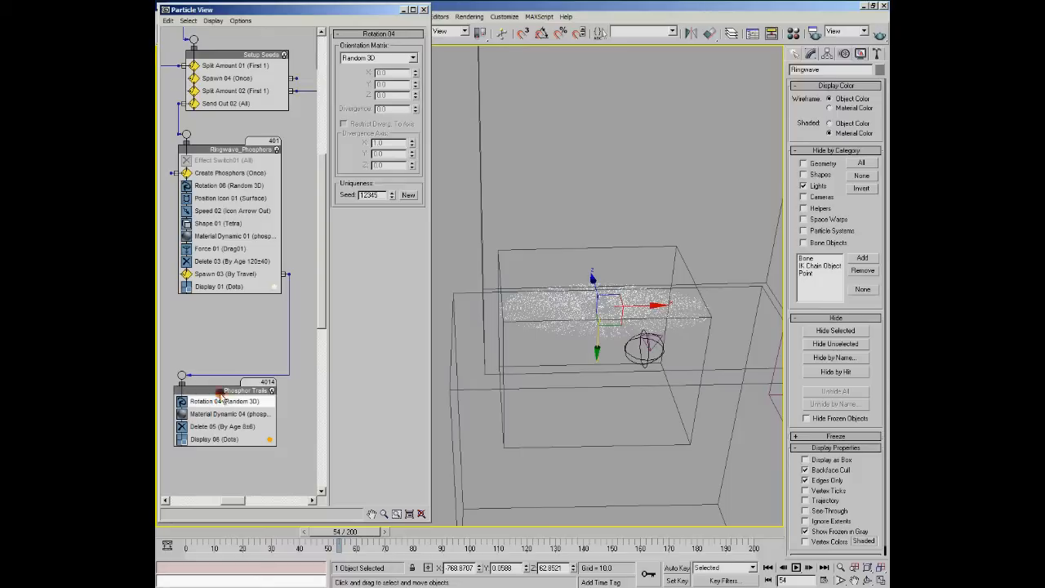
pyautogui.click(244, 414)
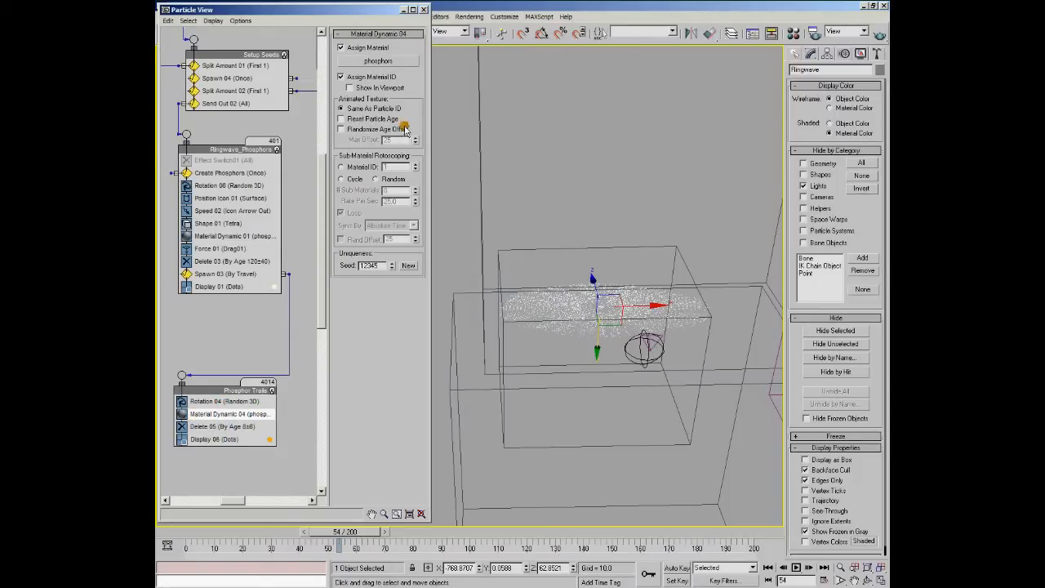
pyautogui.click(228, 427)
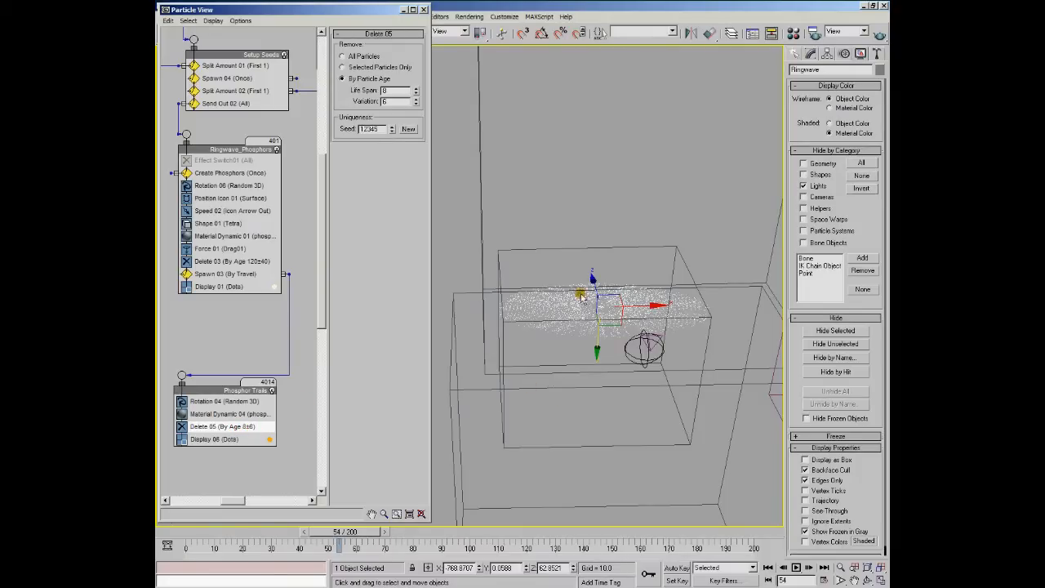
# - Switch the viewport to the camera view, hide Particle View, and play the ringwave animation through to frame 146
pyautogui.click(606, 141)
pyautogui.press('c')
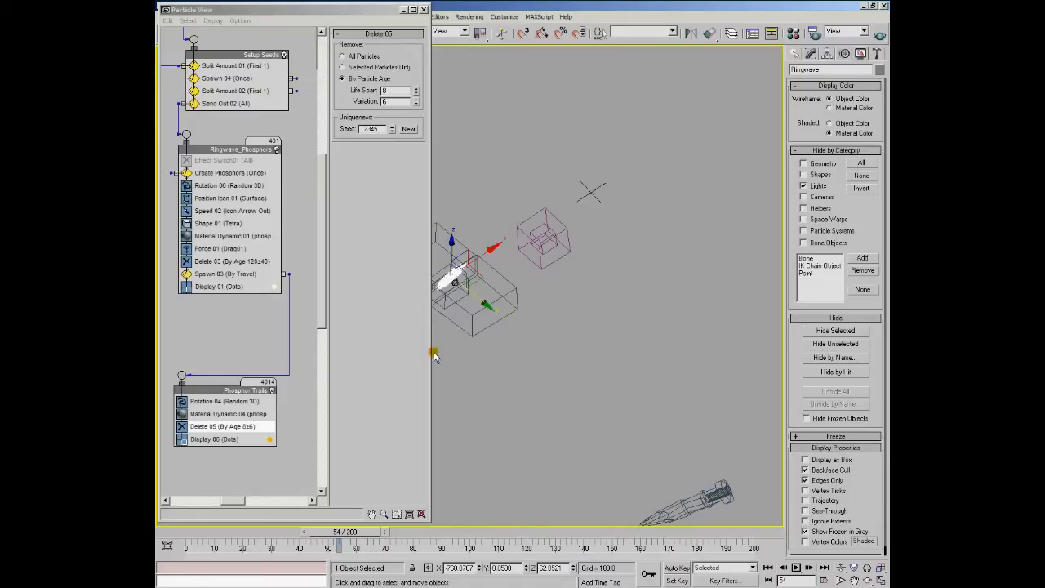
pyautogui.press('6')
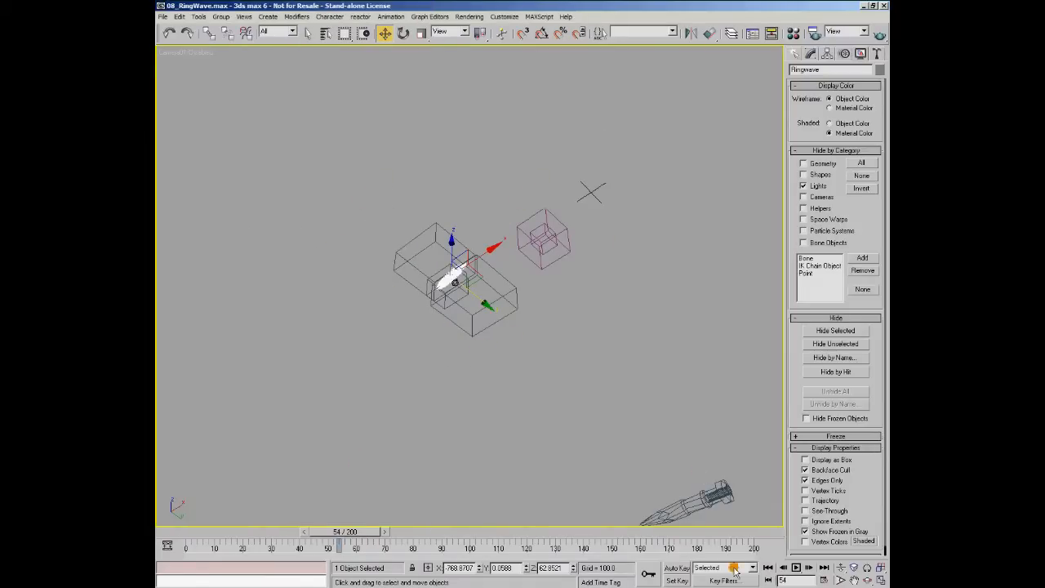
pyautogui.click(797, 567)
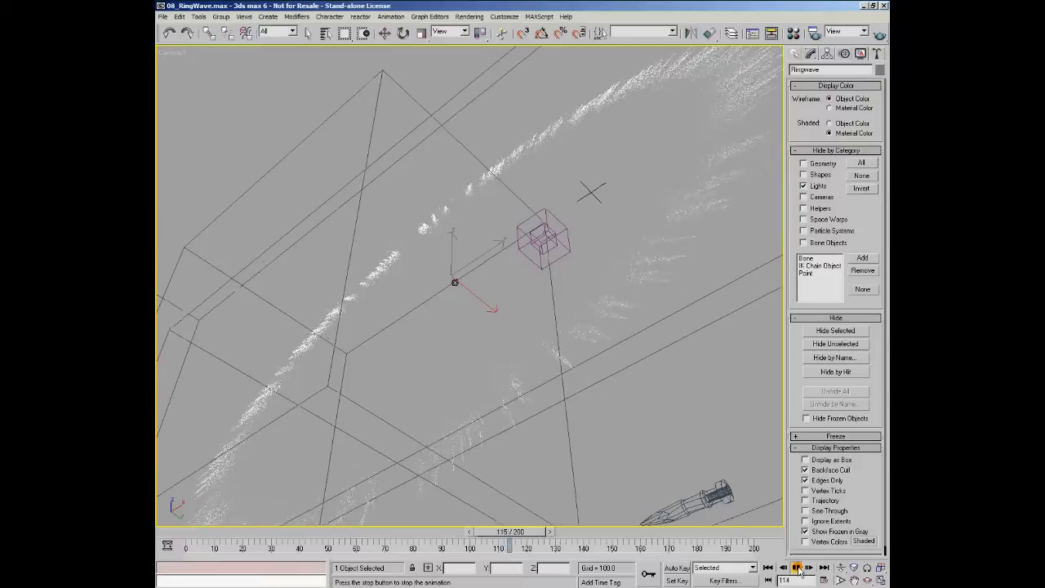
pyautogui.click(798, 569)
pyautogui.press('w')
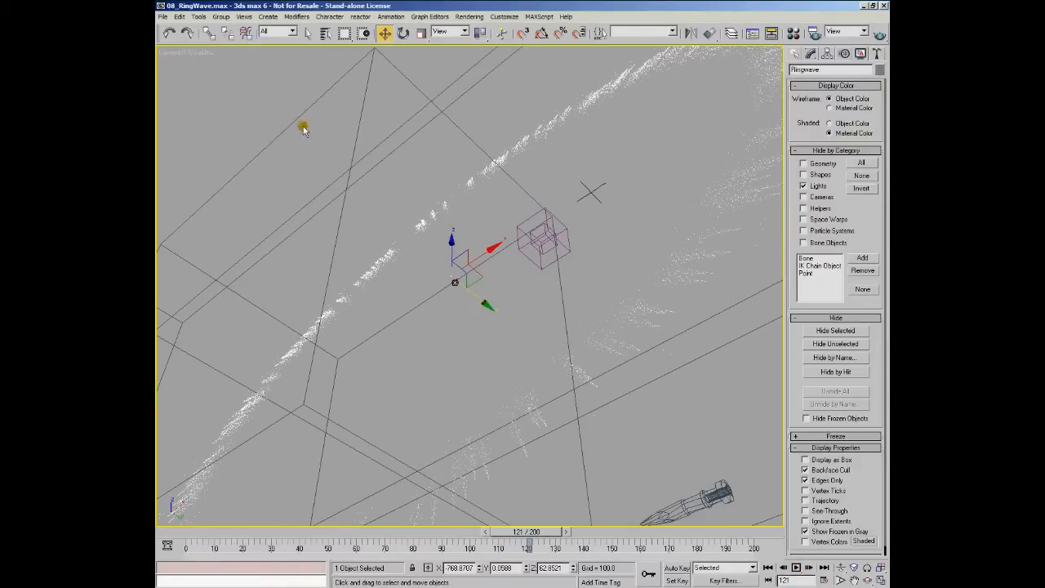
pyautogui.click(798, 569)
pyautogui.click(797, 569)
# - Turn on Effect Switch01 in Ringwave_Phosphors and turn off Effect Switch02 in Ballwave_Phosphors
pyautogui.press('6')
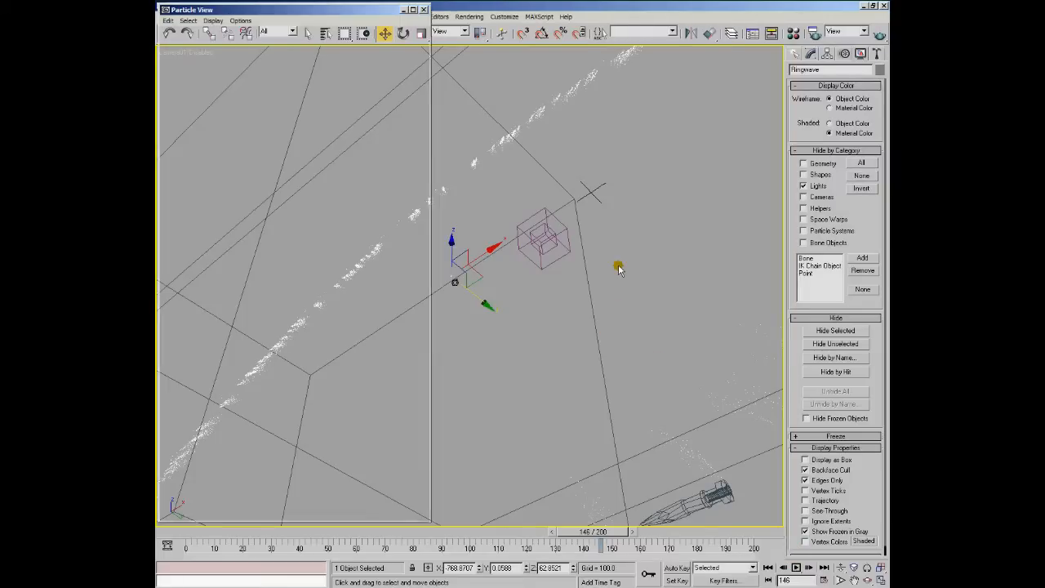
pyautogui.moveTo(186, 500); pyautogui.dragTo(264, 503)
pyautogui.moveTo(323, 182); pyautogui.dragTo(322, 278)
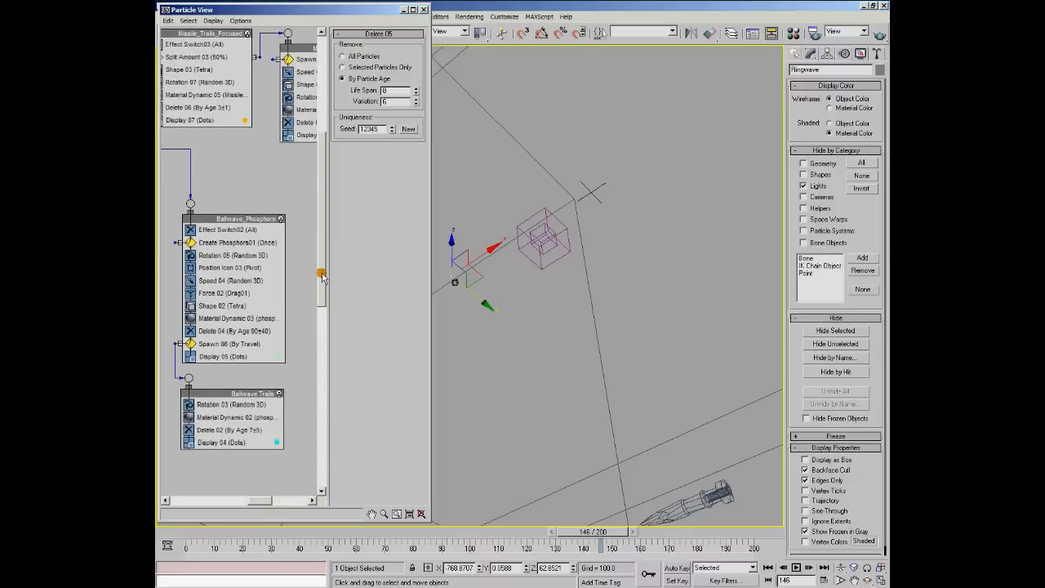
pyautogui.click(218, 231)
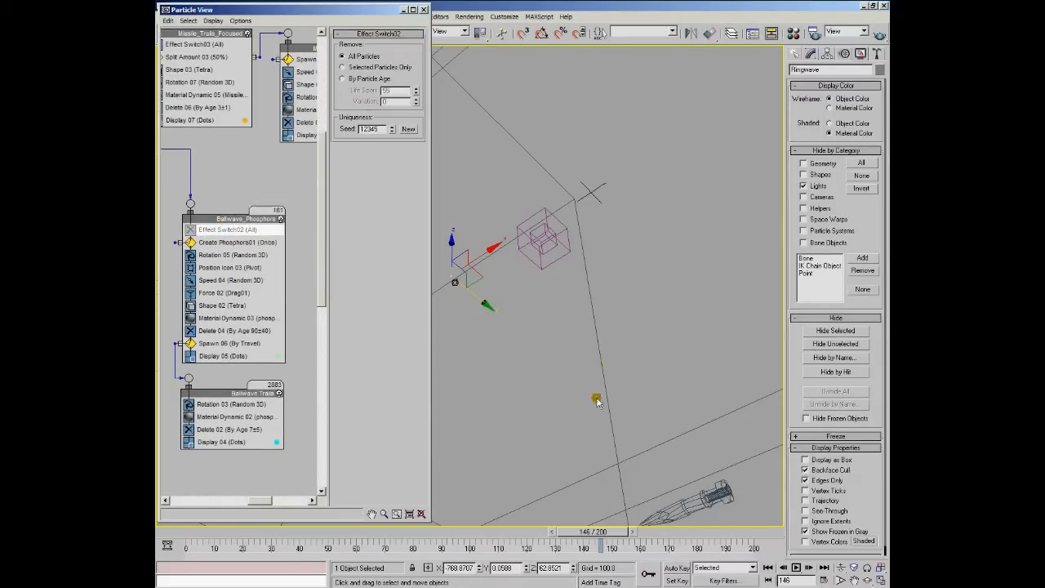
# - Move back to an earlier frame and play the ballwave animation up to frame 85
pyautogui.moveTo(373, 539); pyautogui.dragTo(318, 537)
pyautogui.click(797, 569)
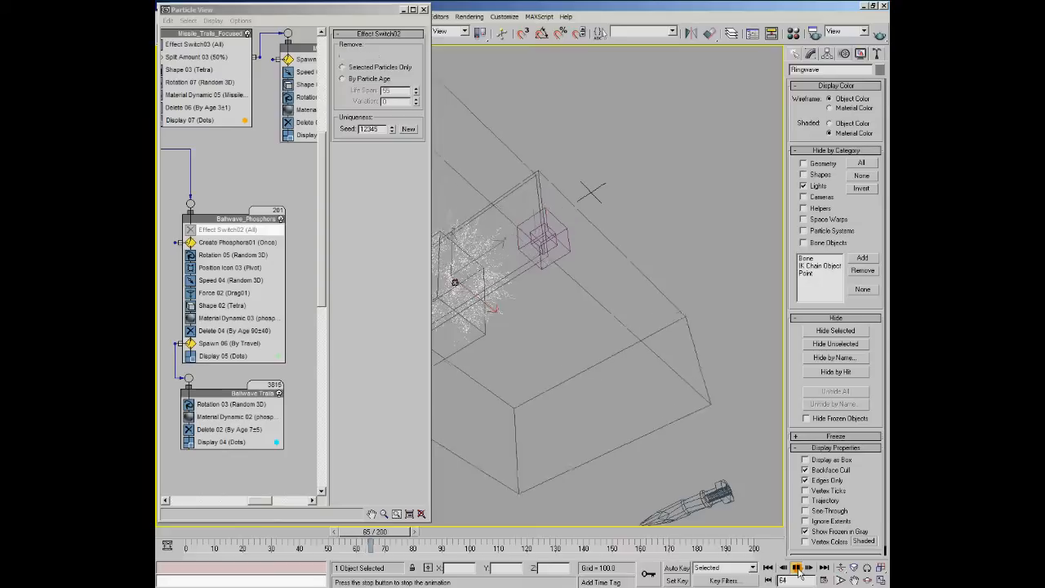
pyautogui.click(797, 569)
# - Inspect the rotation, speed, Create Phosphors01, shape and material settings in the Ballwave_Phosphors event
pyautogui.click(222, 256)
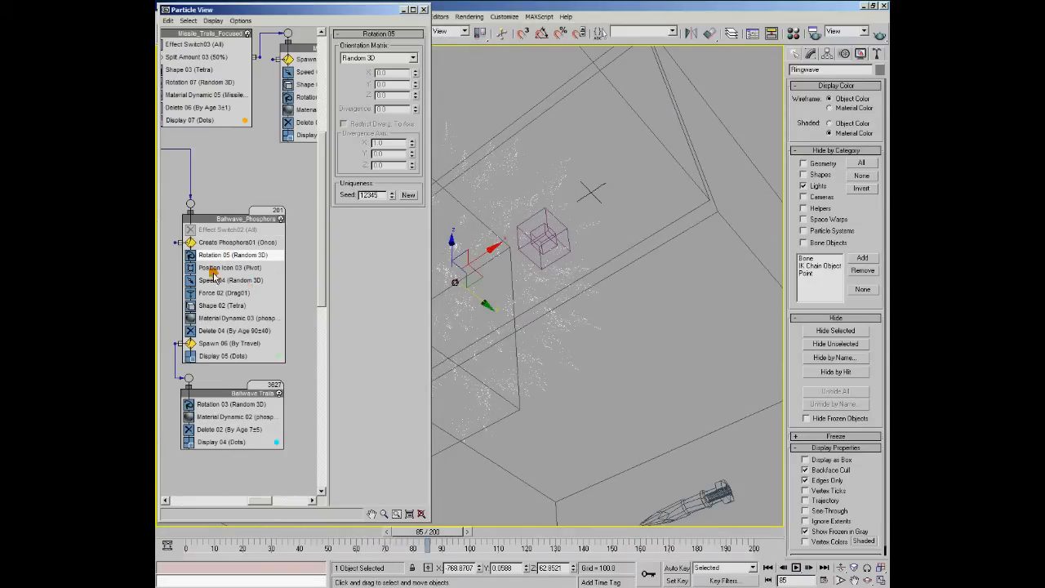
pyautogui.click(227, 280)
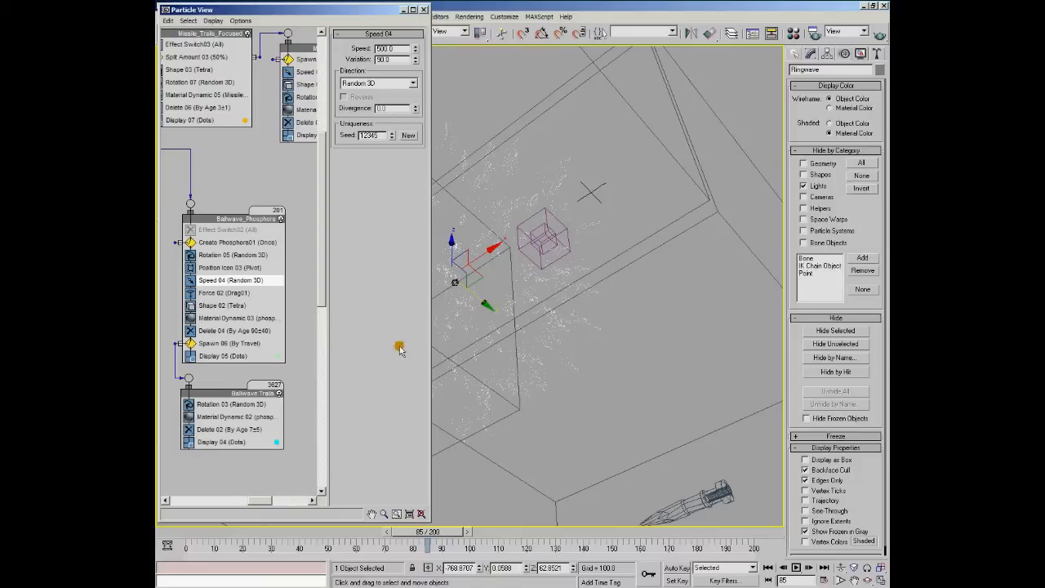
pyautogui.click(232, 243)
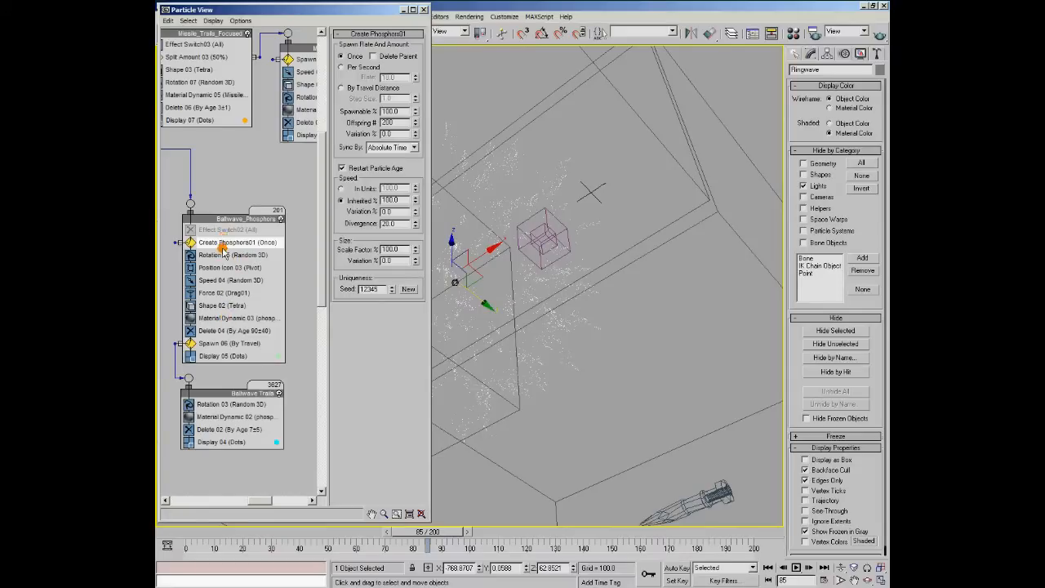
pyautogui.click(208, 309)
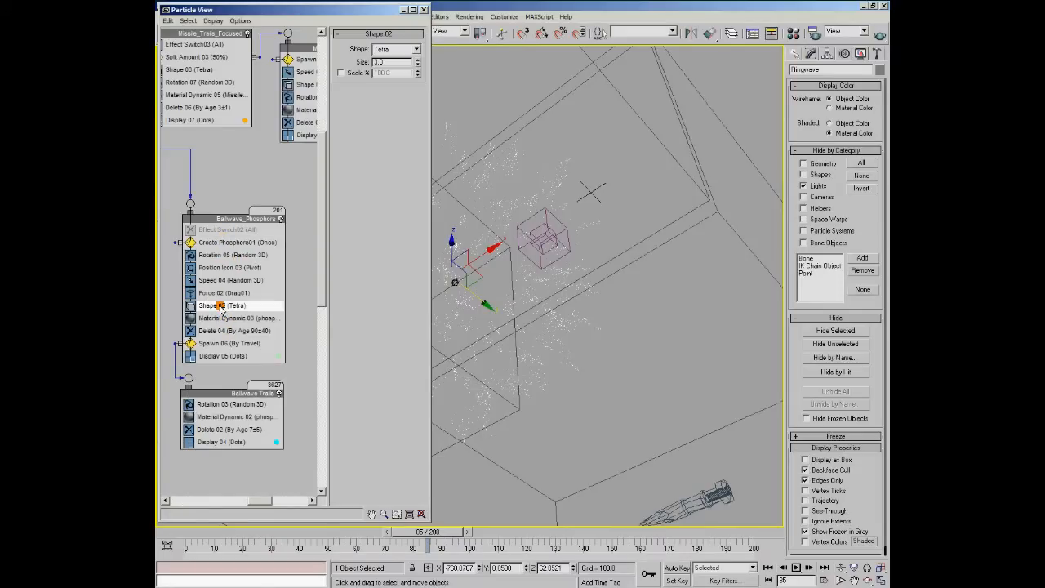
pyautogui.click(234, 319)
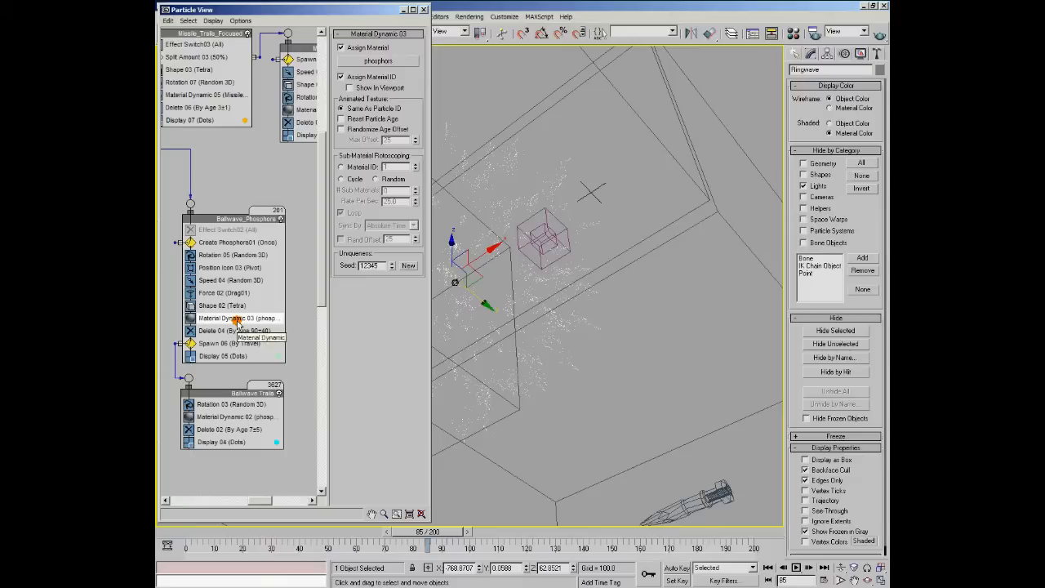
# - Compare the Spawn 06 settings in Ballwave_Phosphors with the Spawn 03 settings in Ringwave_Phosphors
pyautogui.click(226, 344)
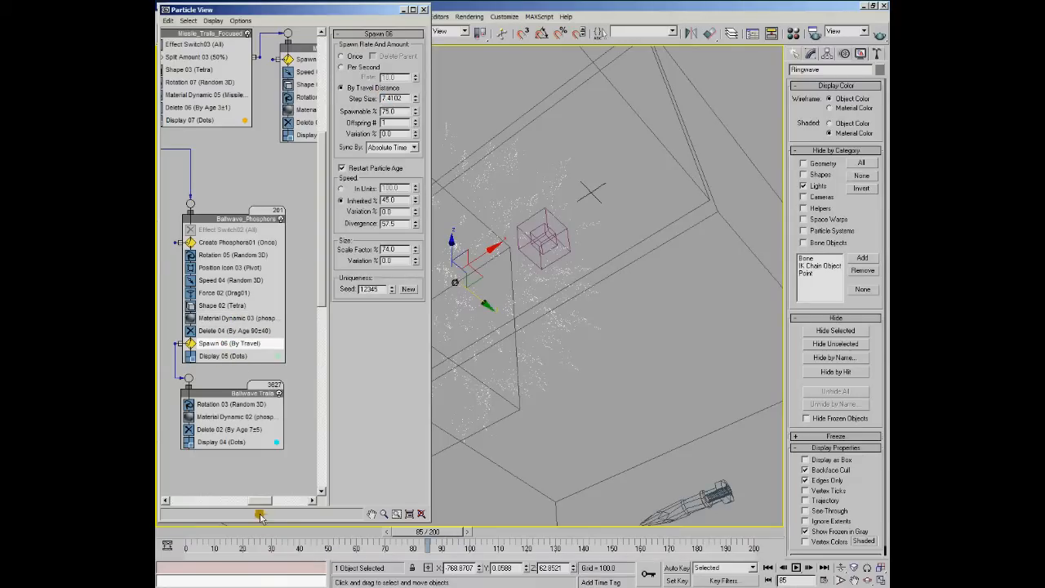
pyautogui.moveTo(265, 508); pyautogui.dragTo(236, 500)
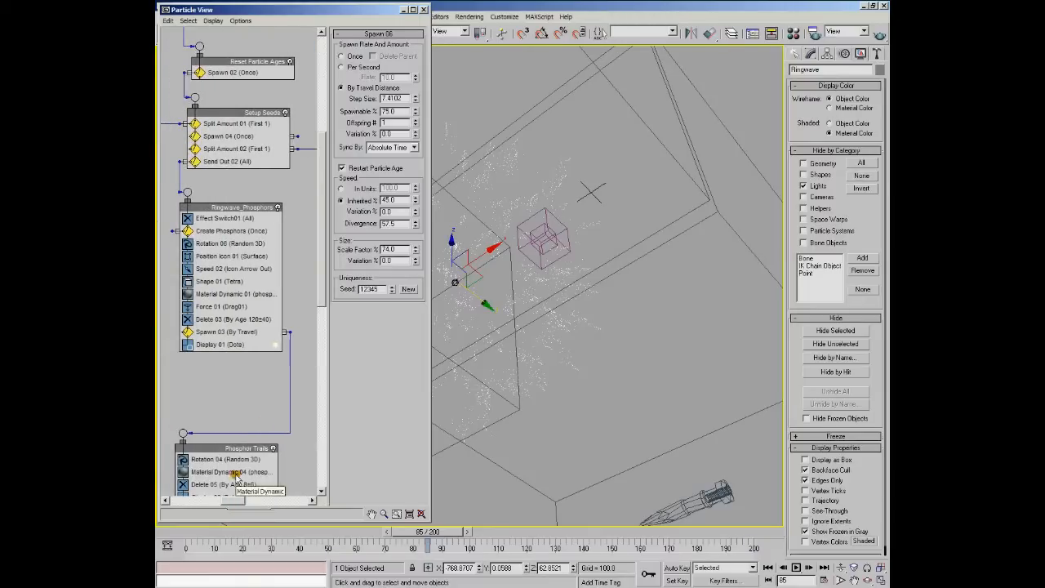
pyautogui.click(205, 333)
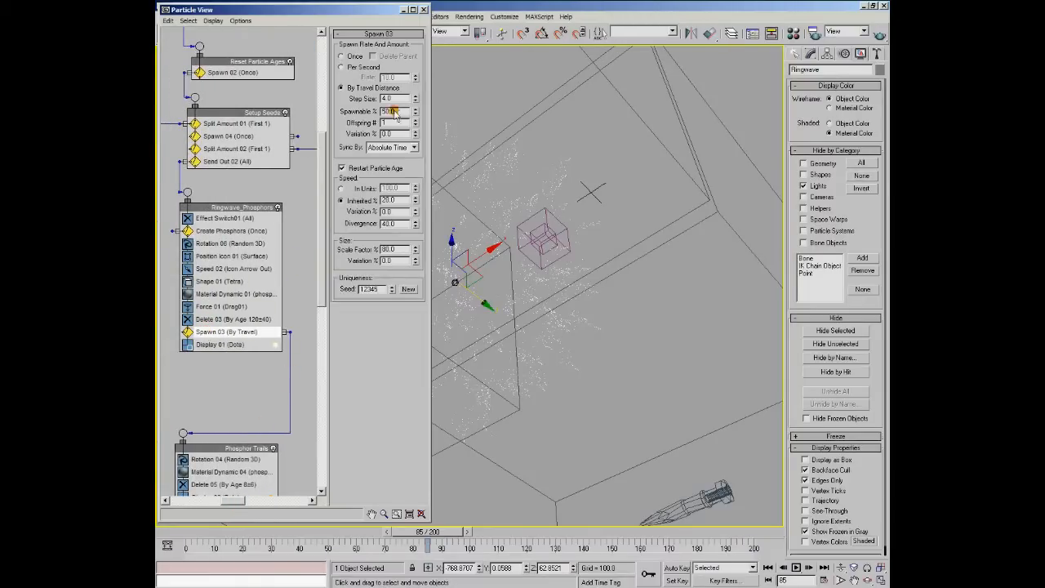
pyautogui.moveTo(245, 502); pyautogui.dragTo(266, 501)
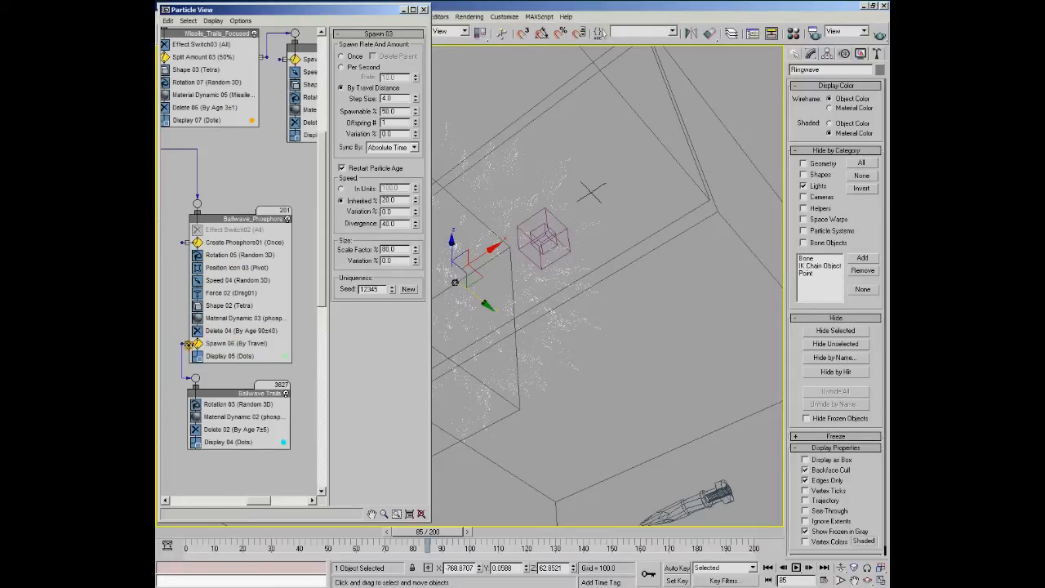
# - Inspect Material Dynamic 02 in Ballwave Trails and the Gradient Ramp self-illumination map of the phosphors material
pyautogui.click(249, 417)
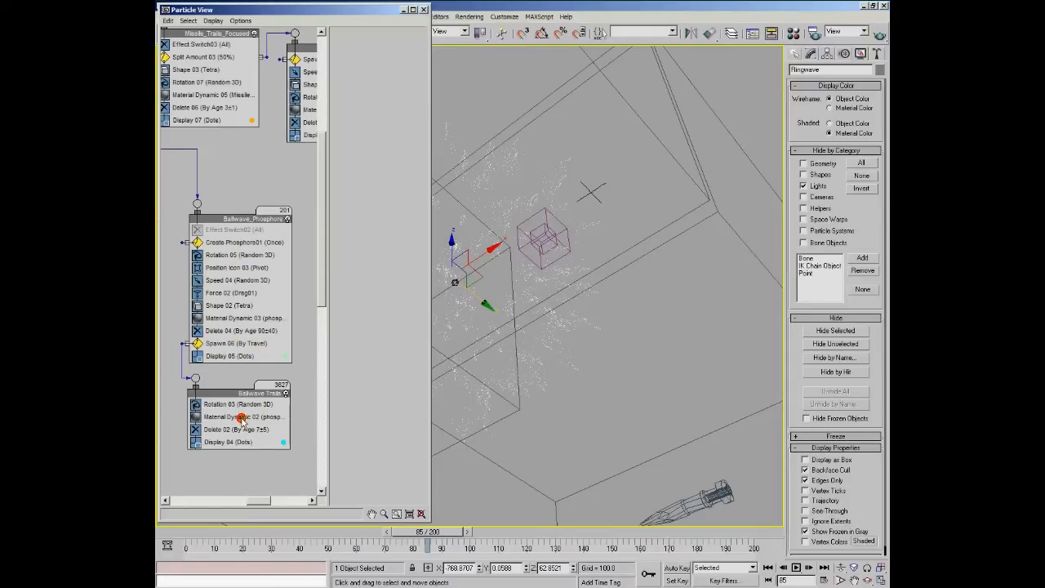
pyautogui.click(792, 36)
pyautogui.click(633, 105)
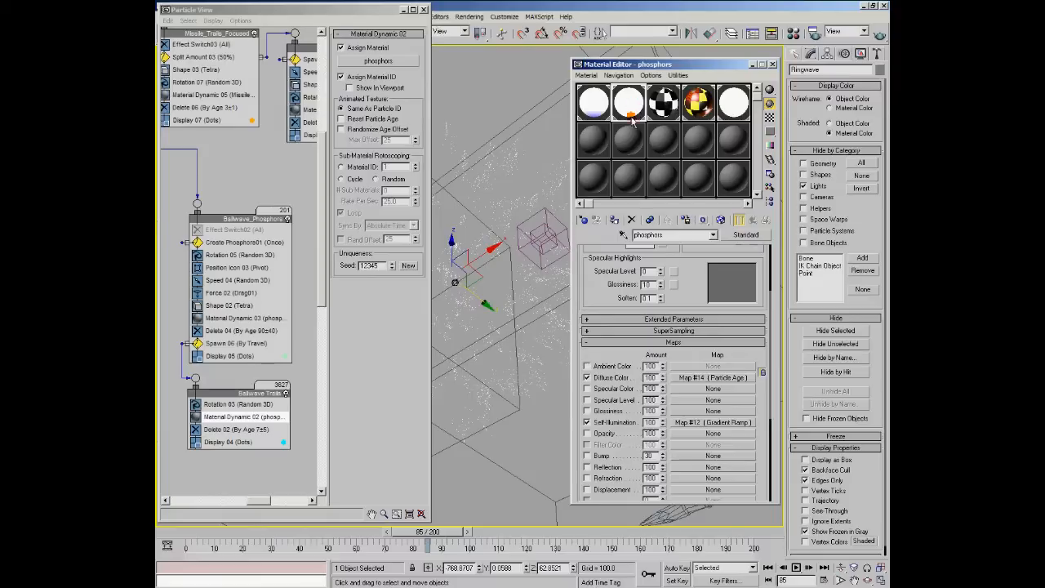
pyautogui.click(713, 422)
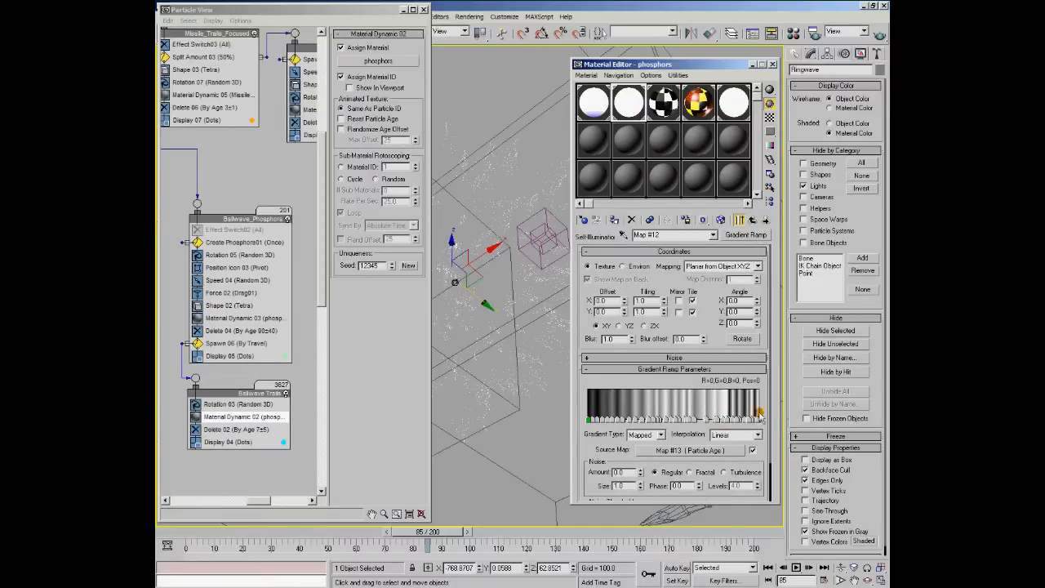
pyautogui.moveTo(754, 419); pyautogui.dragTo(663, 413)
pyautogui.click(774, 65)
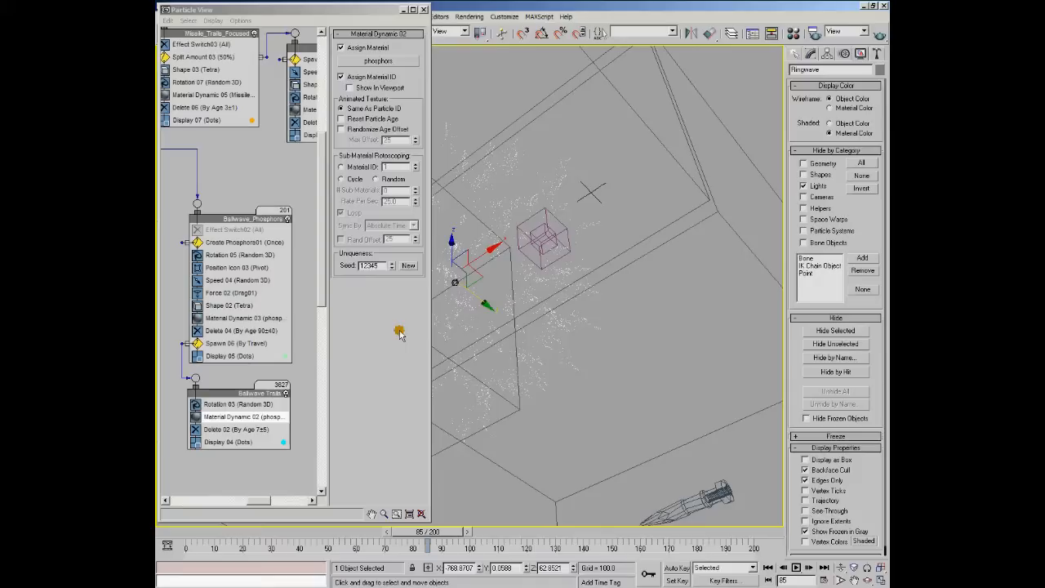
# - Return to the Missile Tracking event and inspect its Spawn 01 and Age Test 01 settings
pyautogui.moveTo(250, 502)
pyautogui.mouseDown()
pyautogui.moveTo(260, 500)
pyautogui.moveTo(241, 508)
pyautogui.mouseUp()
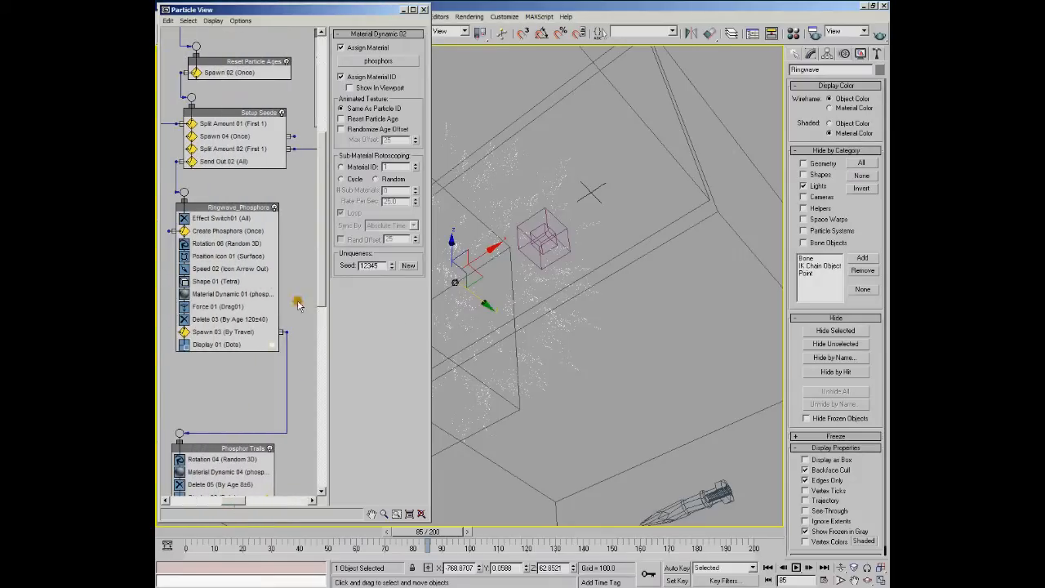
pyautogui.moveTo(322, 260); pyautogui.dragTo(322, 204)
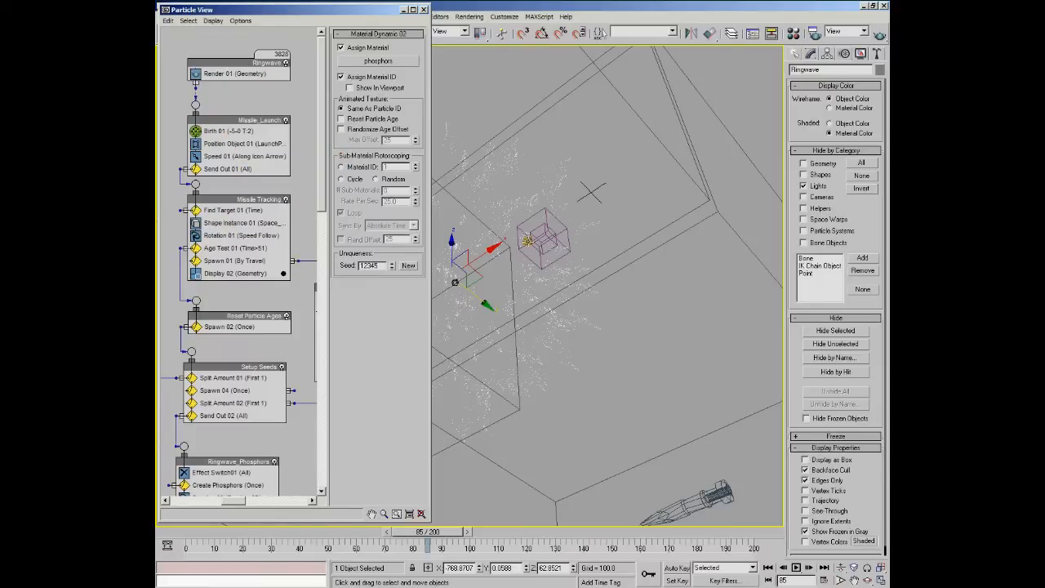
pyautogui.click(242, 262)
pyautogui.click(240, 249)
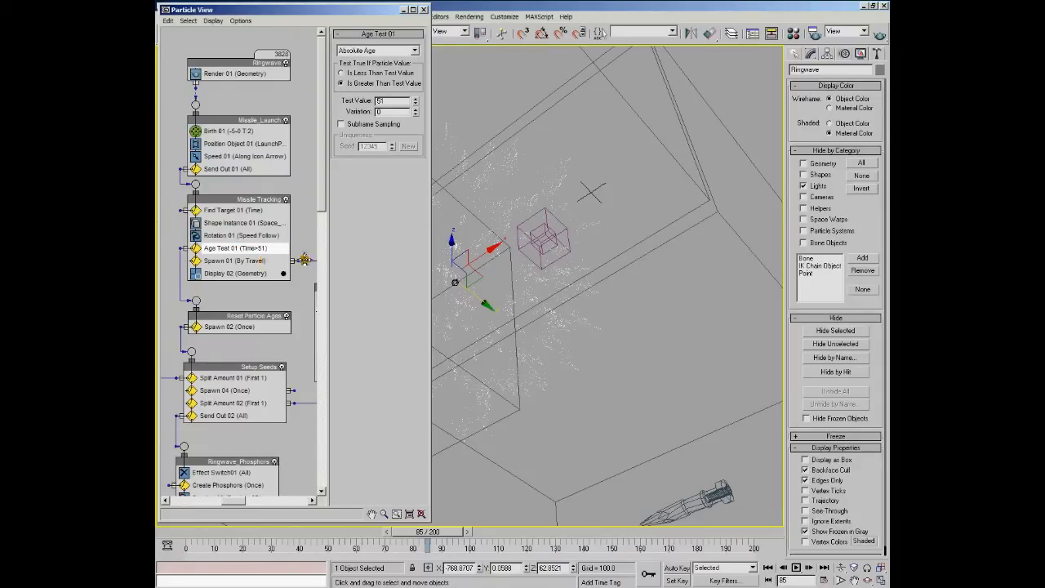
# - Inspect the Spawn 02 settings in Reset Particle Ages and the Split Amount 01 settings in Setup Seeds
pyautogui.moveTo(232, 501)
pyautogui.mouseDown()
pyautogui.moveTo(264, 502)
pyautogui.moveTo(232, 500)
pyautogui.mouseUp()
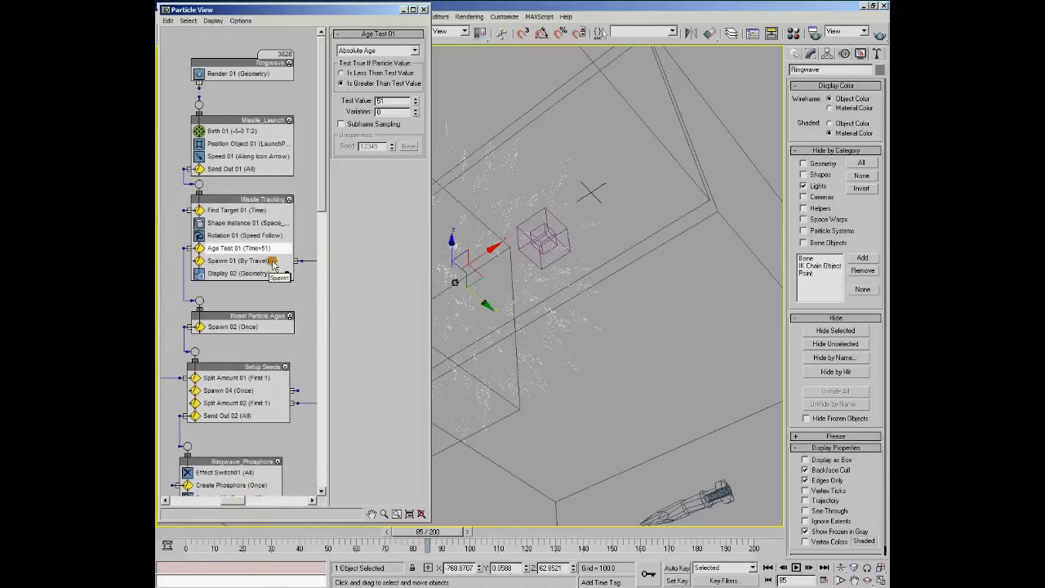
pyautogui.moveTo(322, 147); pyautogui.dragTo(317, 187)
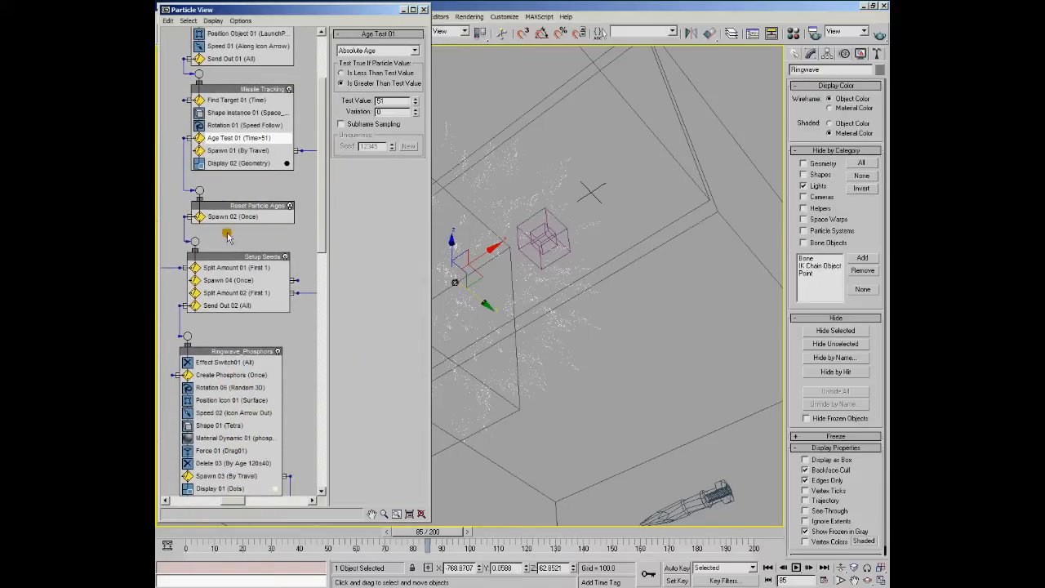
pyautogui.click(245, 216)
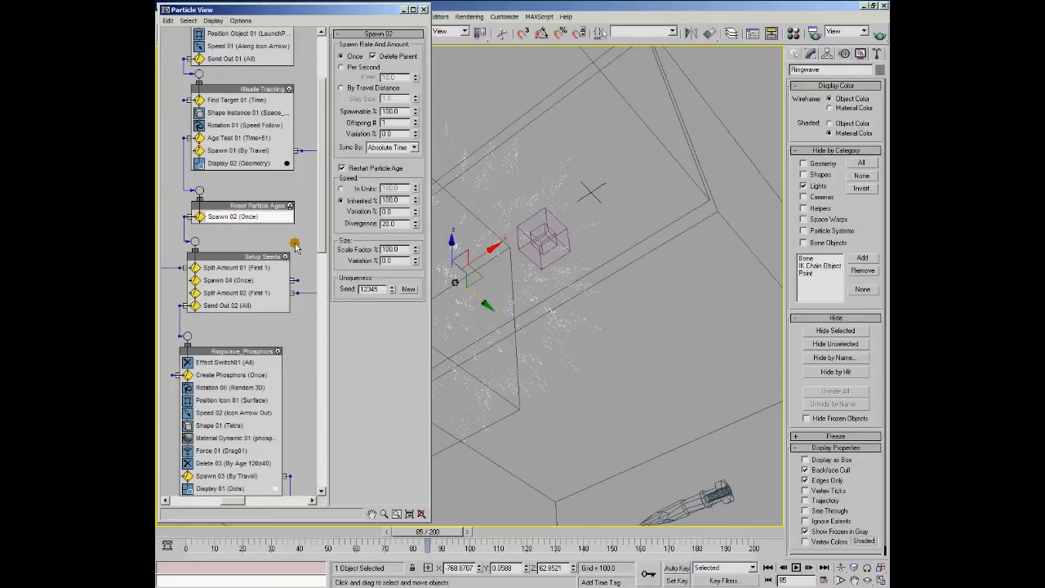
pyautogui.click(245, 259)
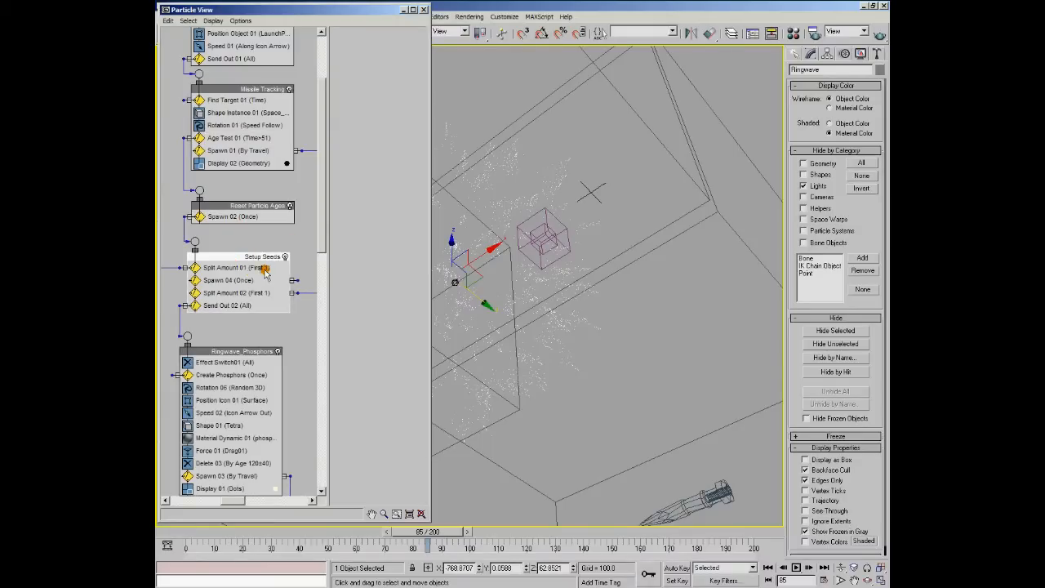
pyautogui.click(245, 268)
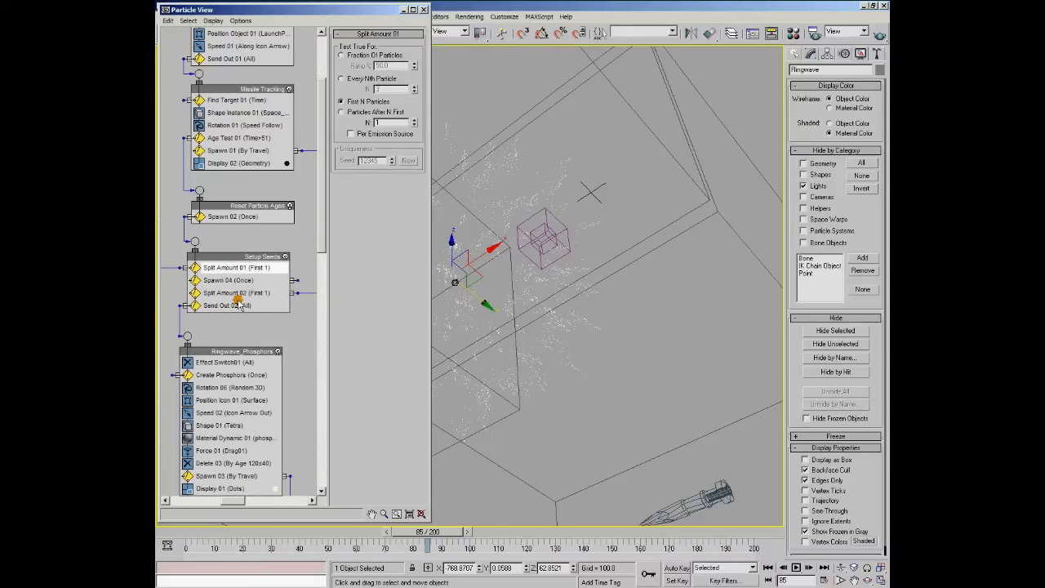
# - Move the Ringwave_Phosphors event slightly right and down in the flow diagram, and view the RingWave and Ballwave_Phosphors events
pyautogui.moveTo(252, 503)
pyautogui.mouseDown()
pyautogui.moveTo(209, 503)
pyautogui.moveTo(241, 508)
pyautogui.mouseUp()
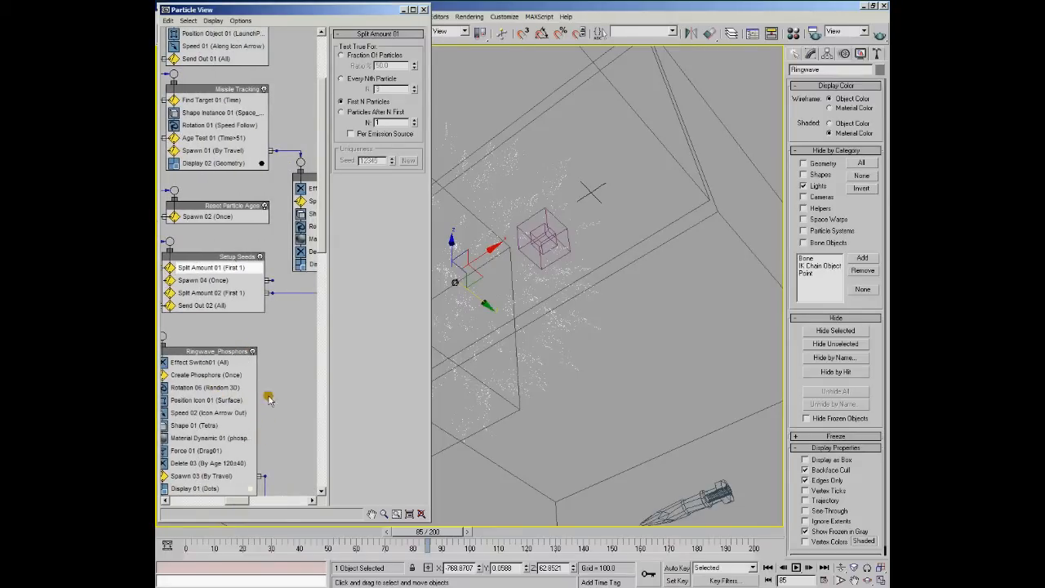
pyautogui.moveTo(232, 495); pyautogui.dragTo(228, 497)
pyautogui.moveTo(209, 354); pyautogui.dragTo(229, 279)
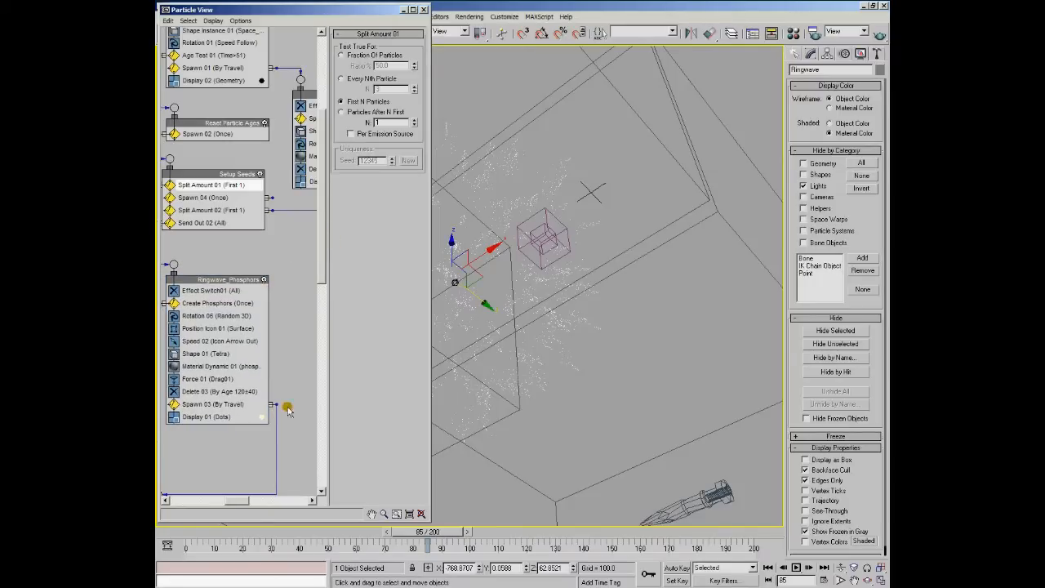
pyautogui.moveTo(239, 501); pyautogui.dragTo(210, 503)
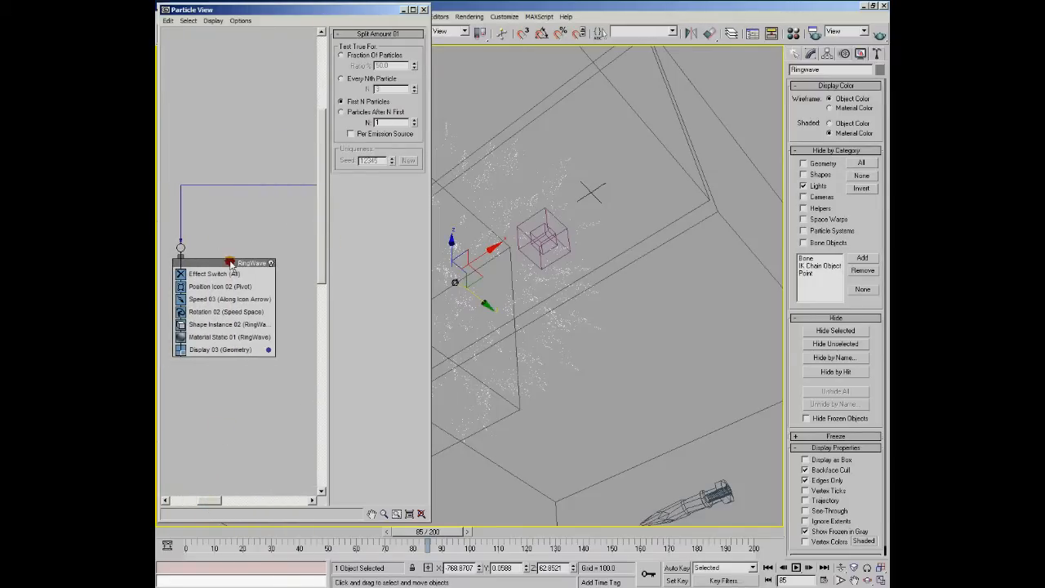
pyautogui.moveTo(210, 500); pyautogui.dragTo(263, 502)
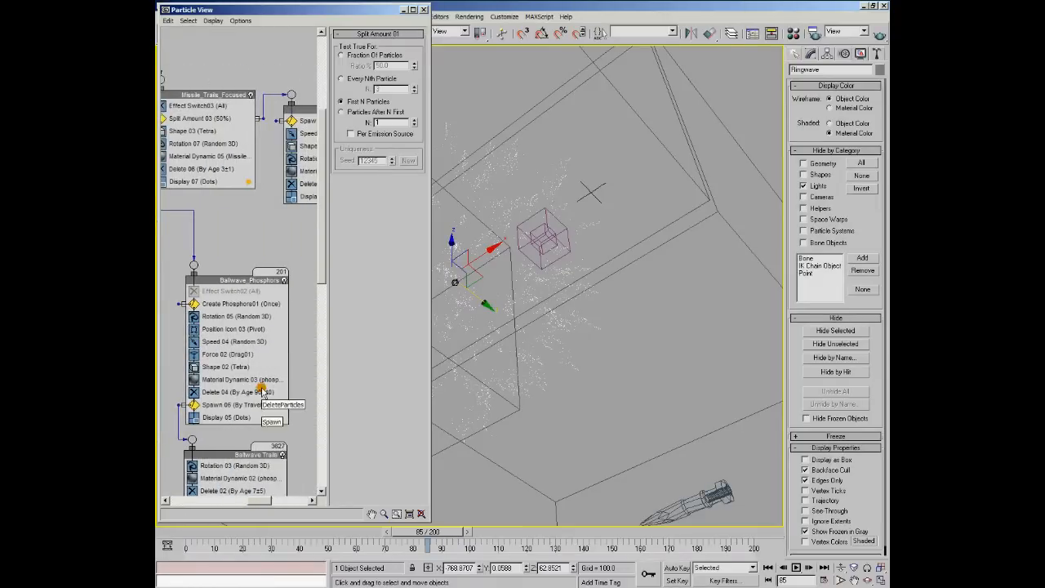